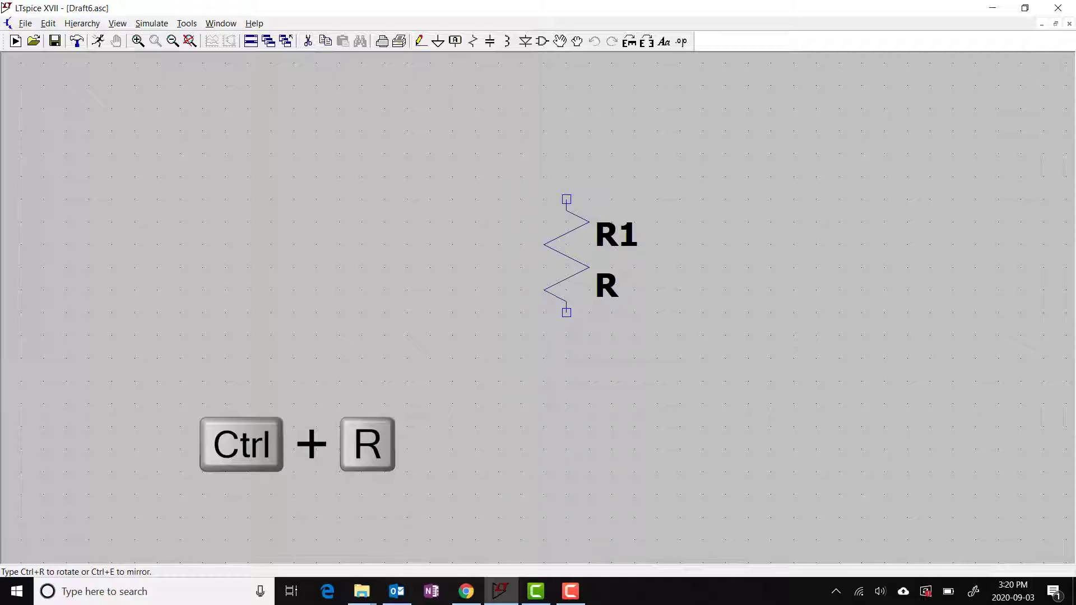
Rotate the resistor R1 being placed to a horizontal orientation with Ctrl+R
key(ctrl+r)
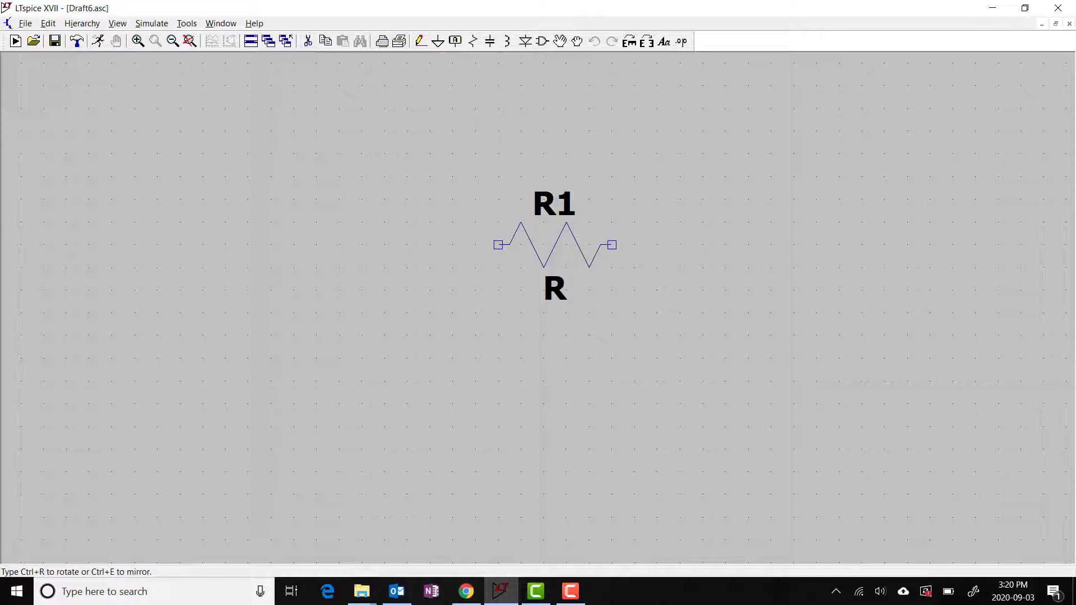
Place resistor R1, then capacitor C1 below and to the right of it
click(555, 245)
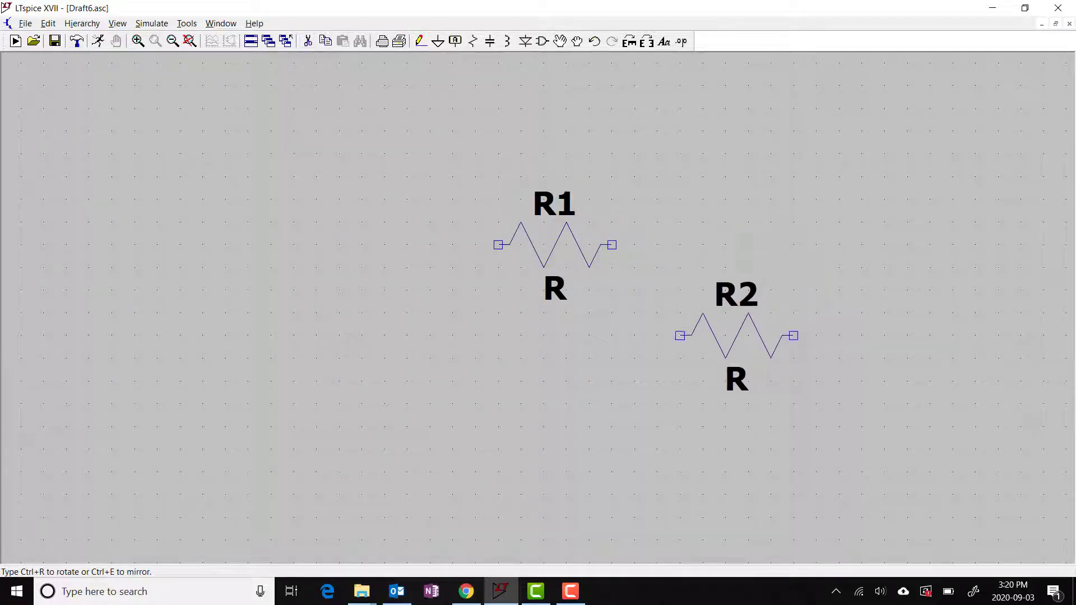
key(Escape)
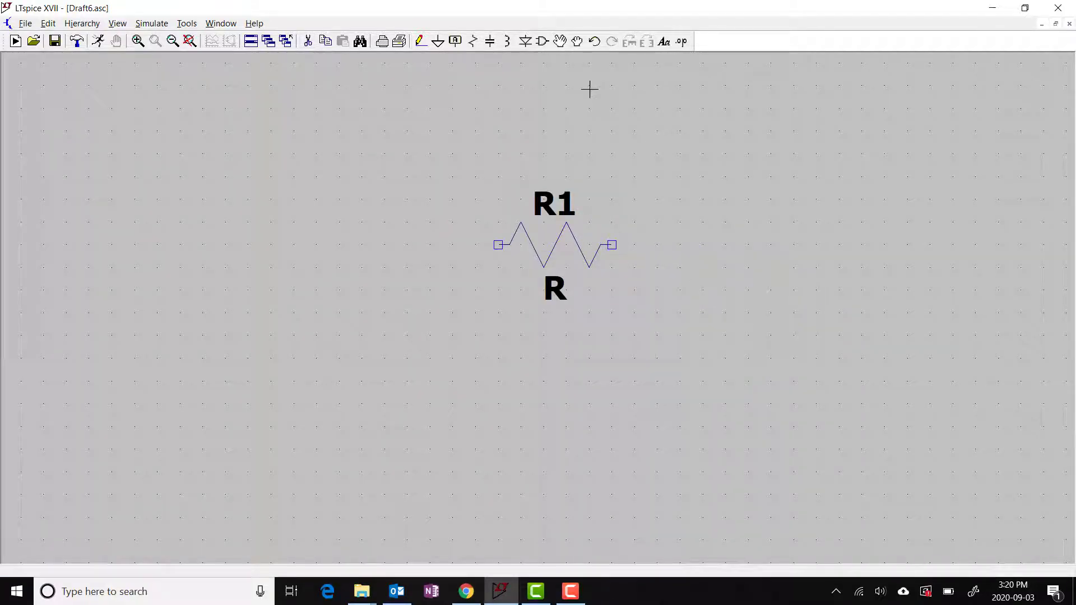
click(490, 41)
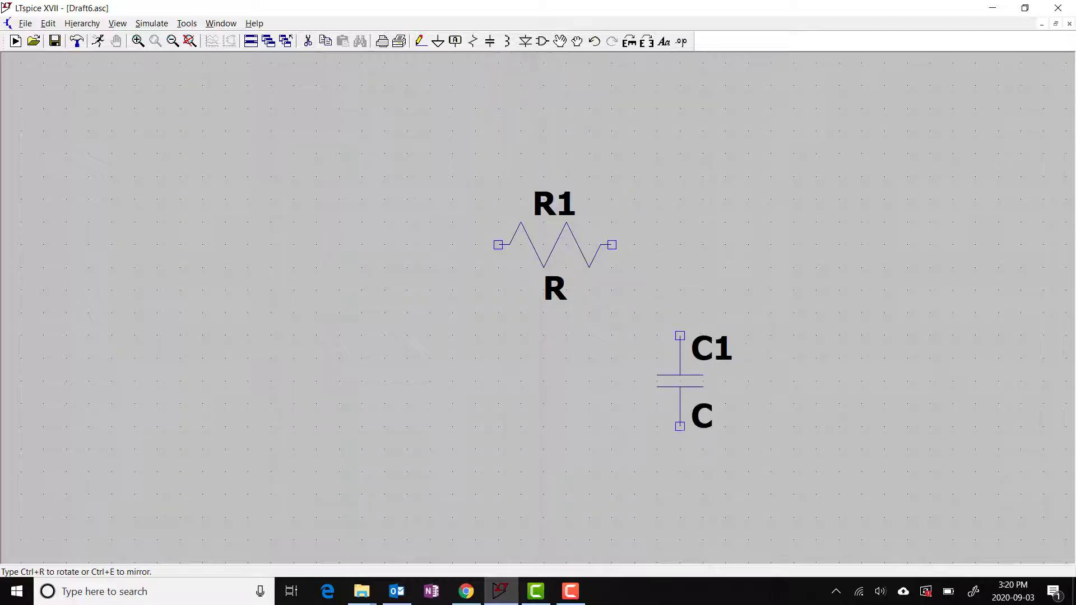
click(680, 313)
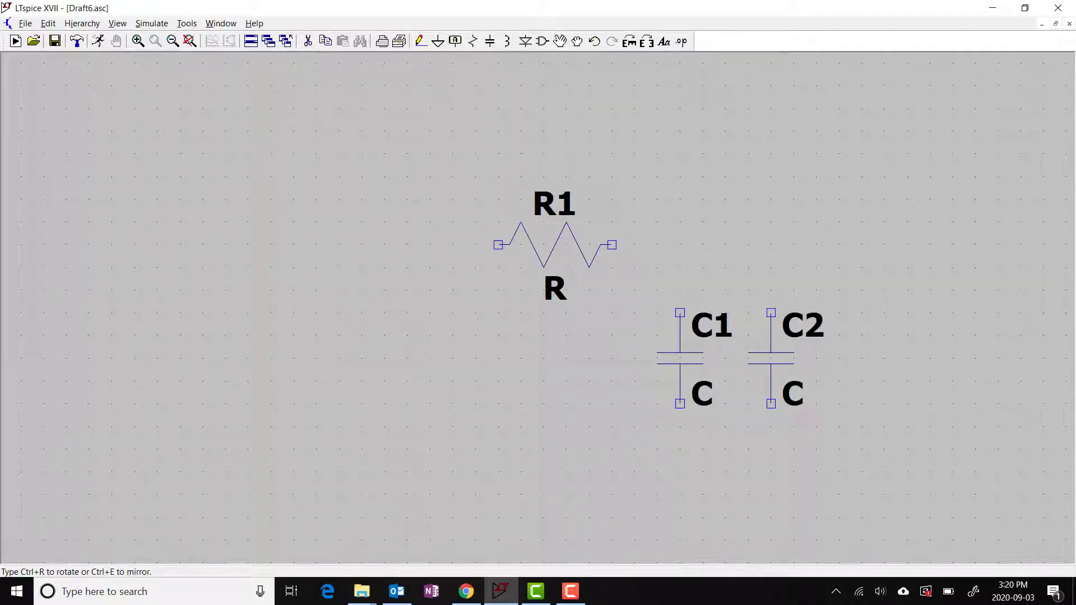
key(Escape)
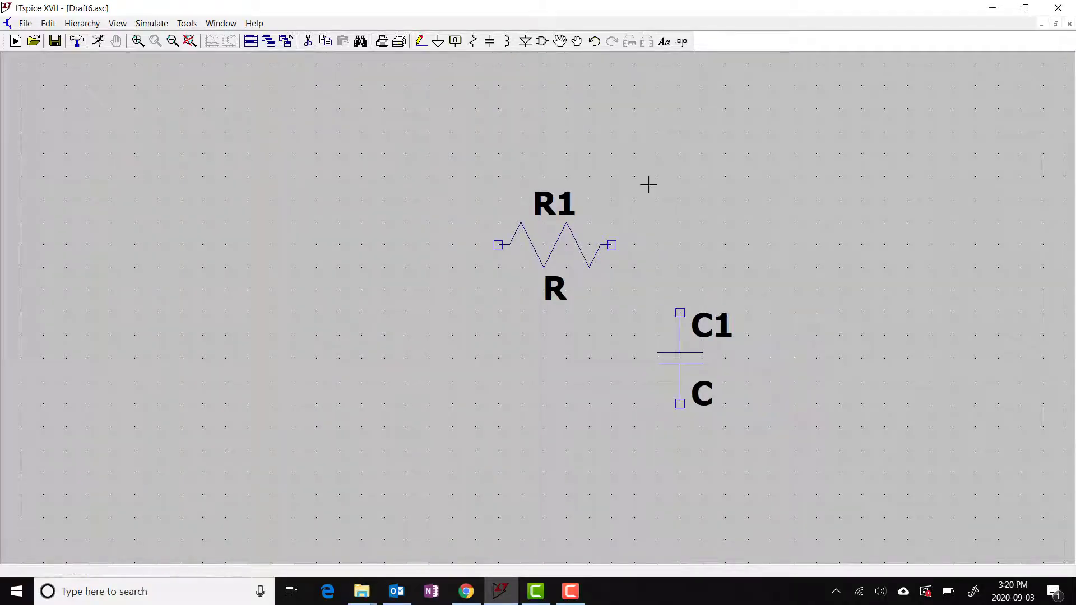
Add a ground symbol under C1 and voltage source V1 to the left of the circuit
click(437, 41)
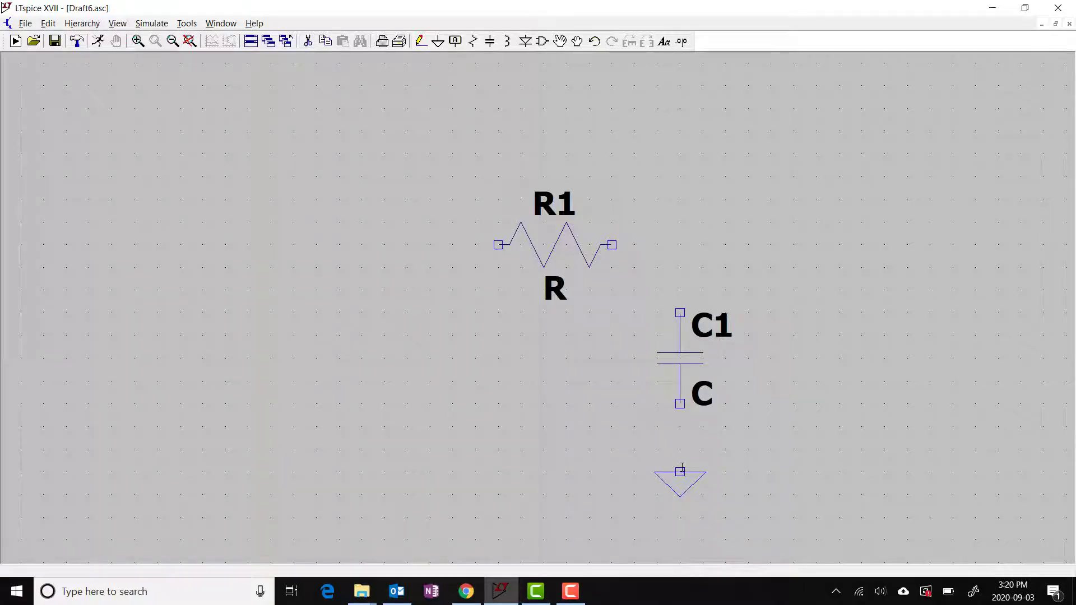
click(680, 472)
key(Escape)
click(542, 41)
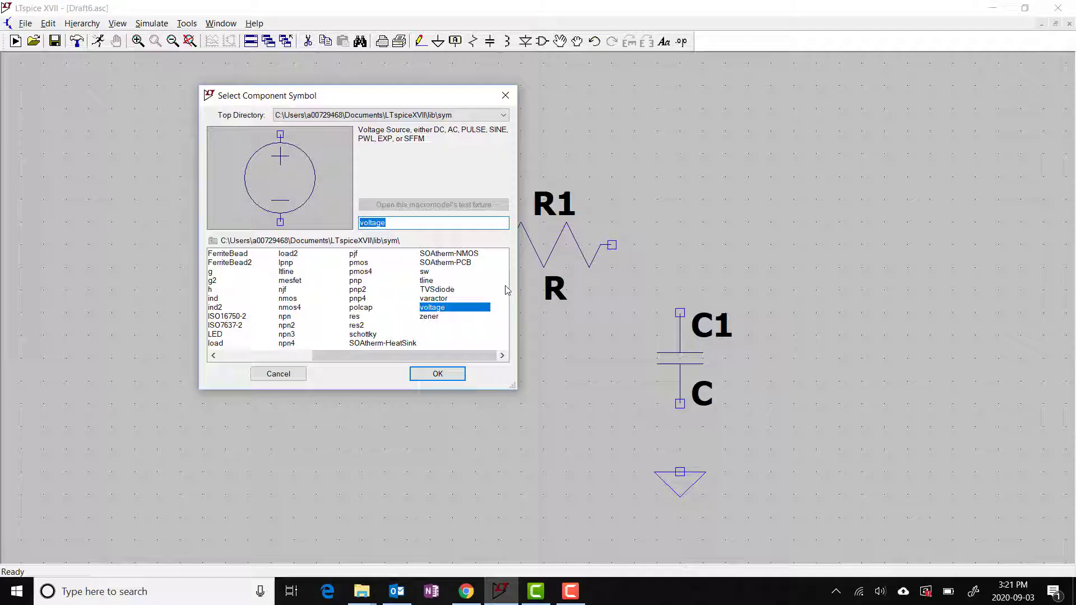
click(423, 377)
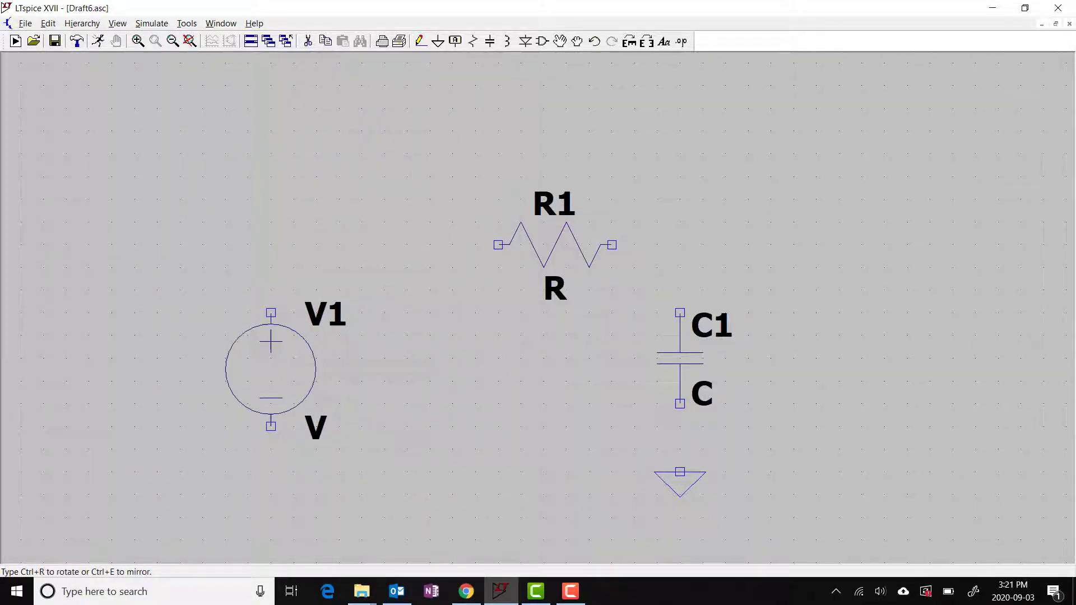
click(281, 359)
key(Escape)
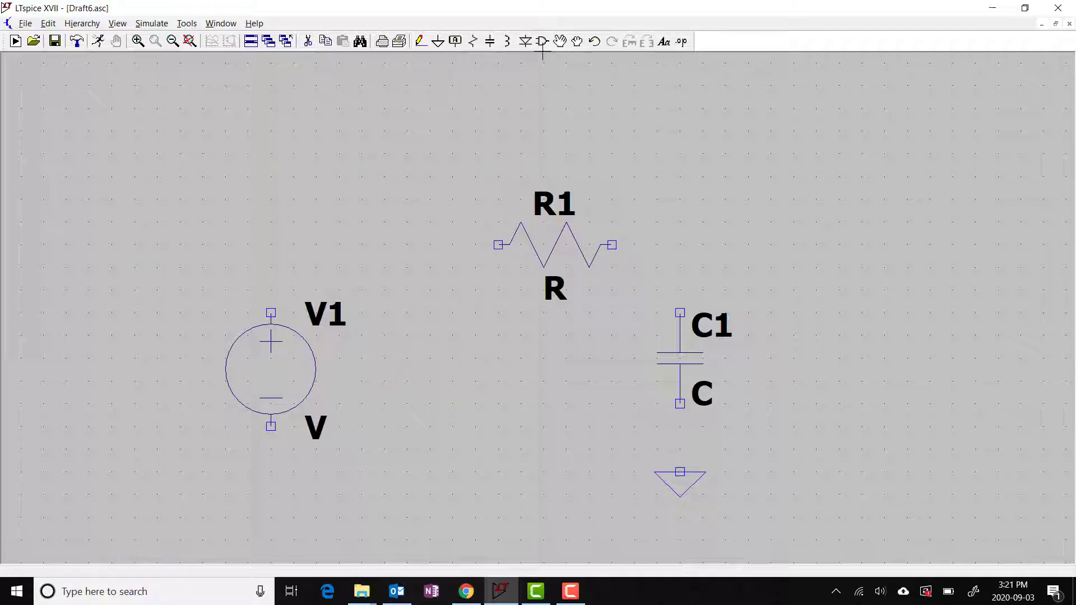
click(560, 41)
Move the ground lower and wire V1, R1 and C1 into a closed loop
click(683, 478)
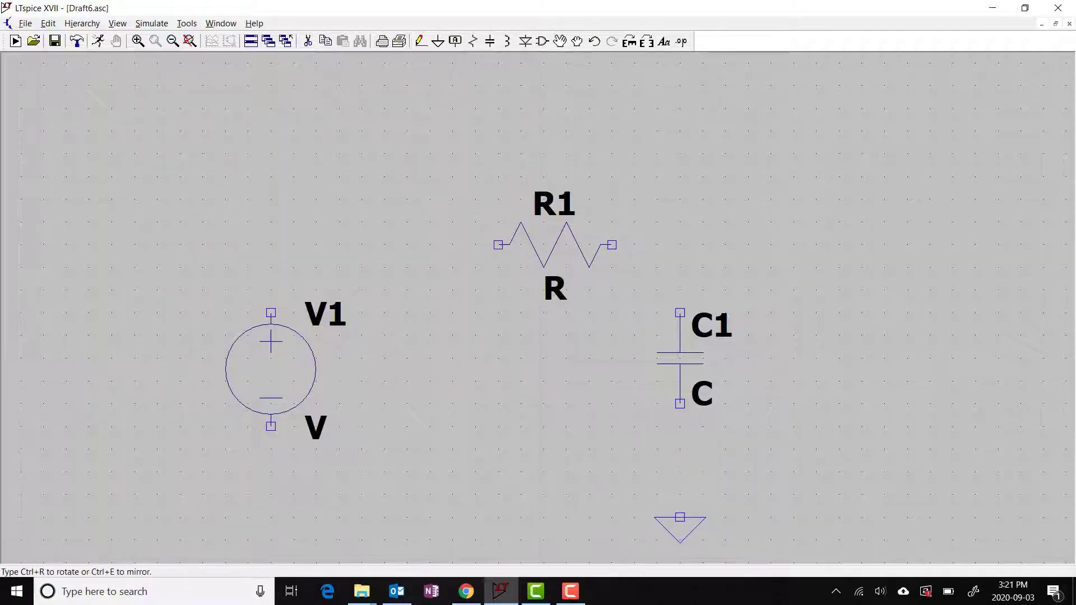
click(682, 522)
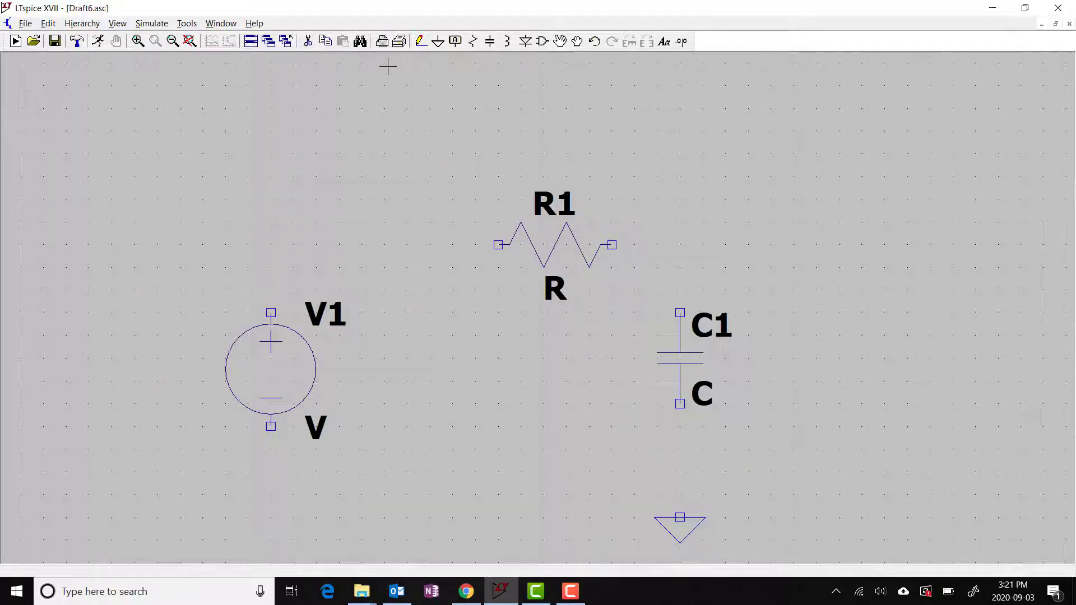
click(421, 41)
click(271, 313)
click(680, 244)
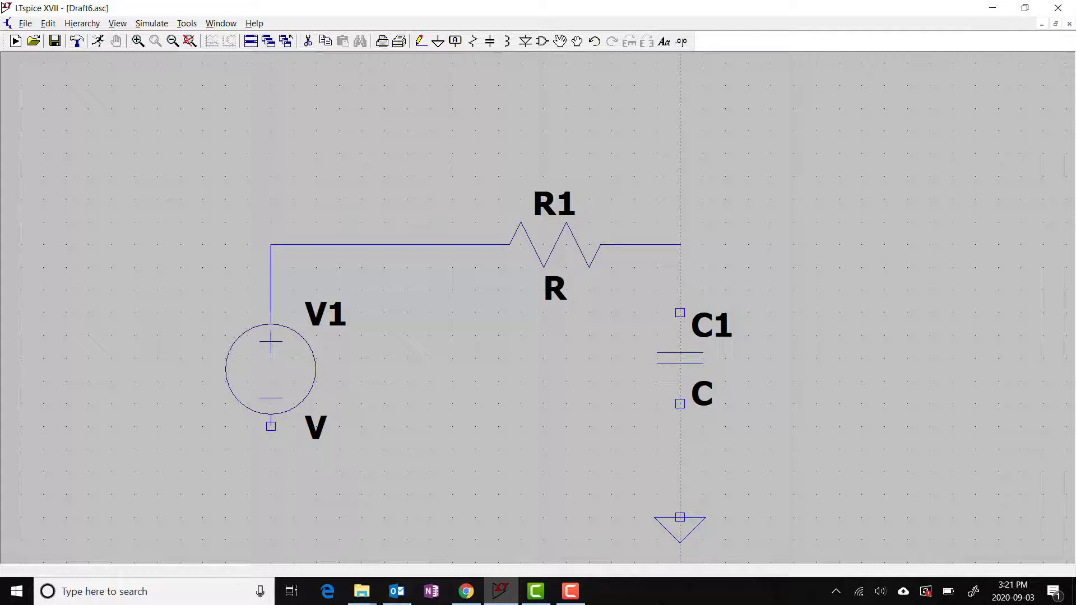
click(271, 472)
click(270, 426)
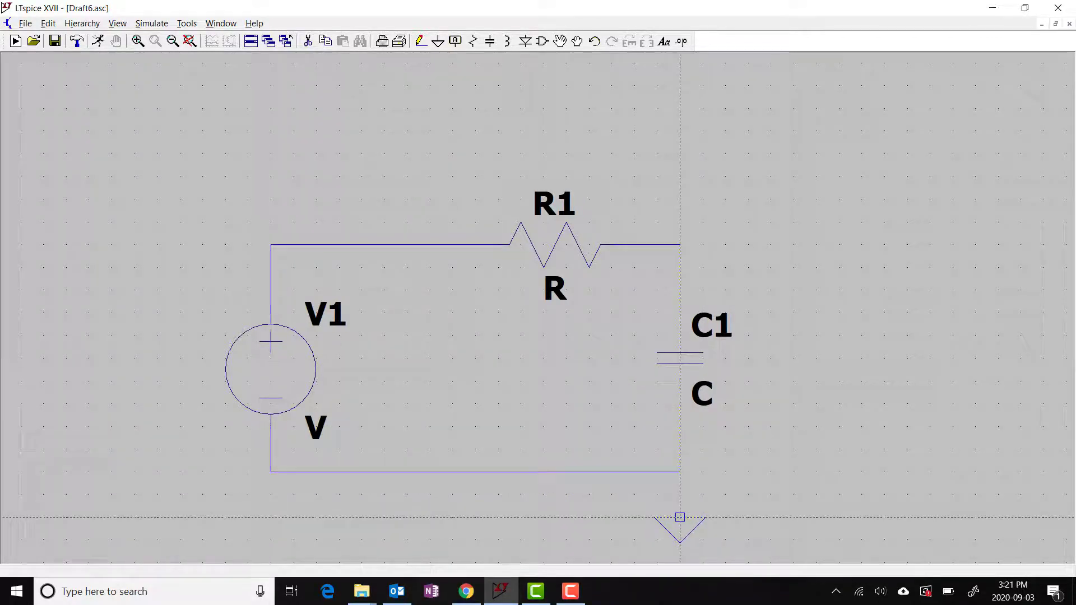
Connect the ground terminal to the bottom wire of the loop
click(680, 516)
click(680, 472)
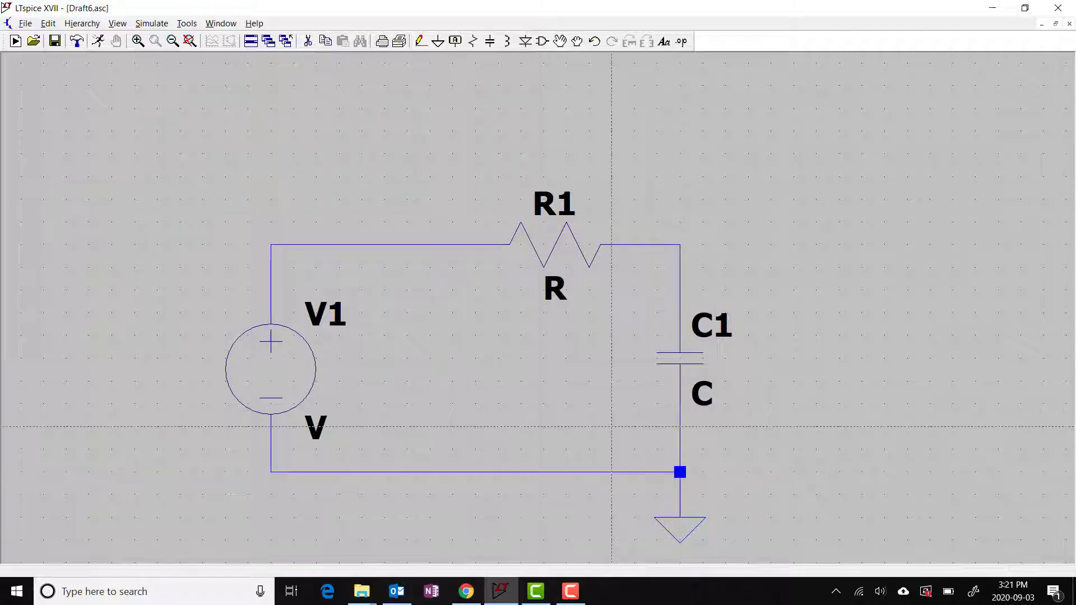
key(Escape)
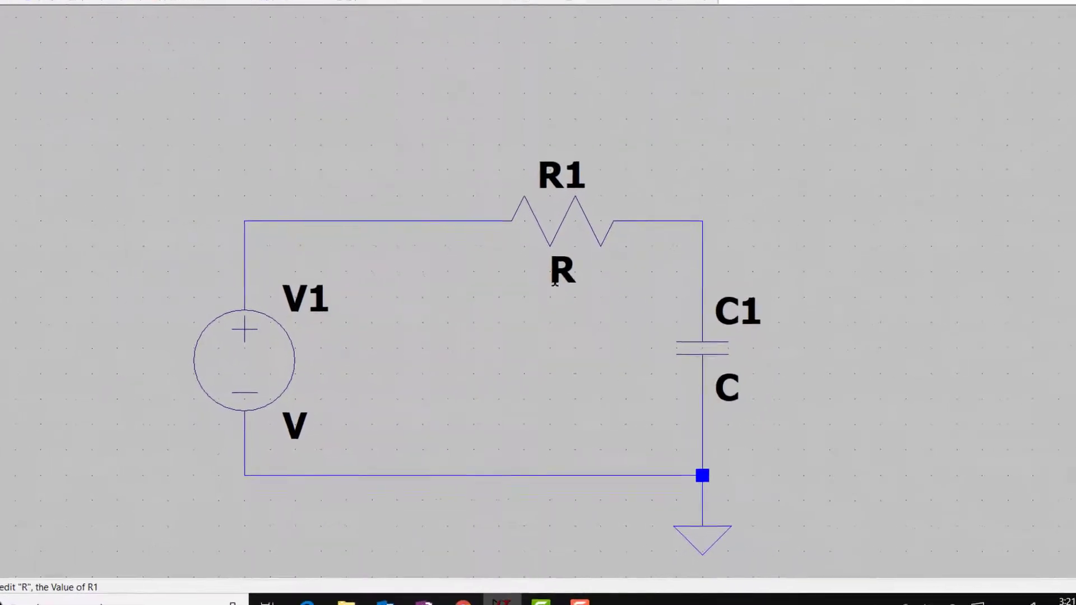
Set R1's resistance to 1k and C1's capacitance to 1u
right_click(571, 215)
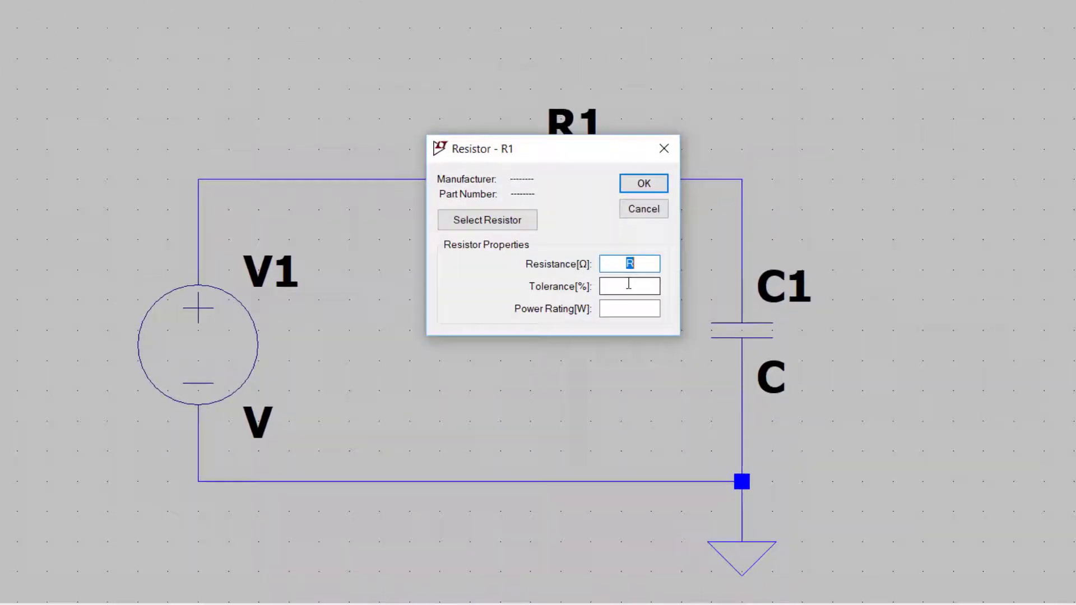
text(1k)
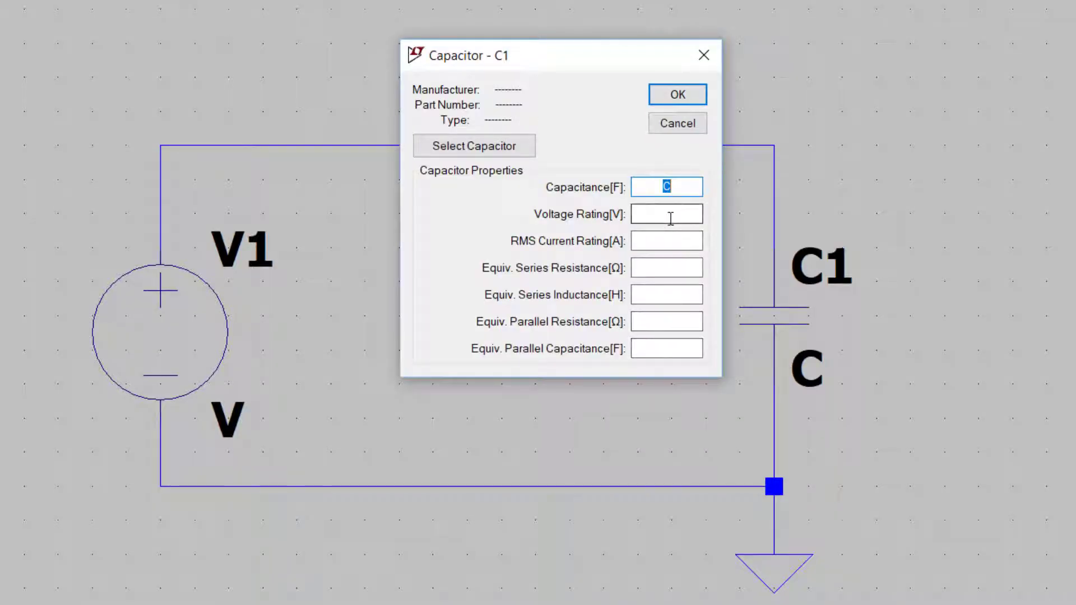
text(1u)
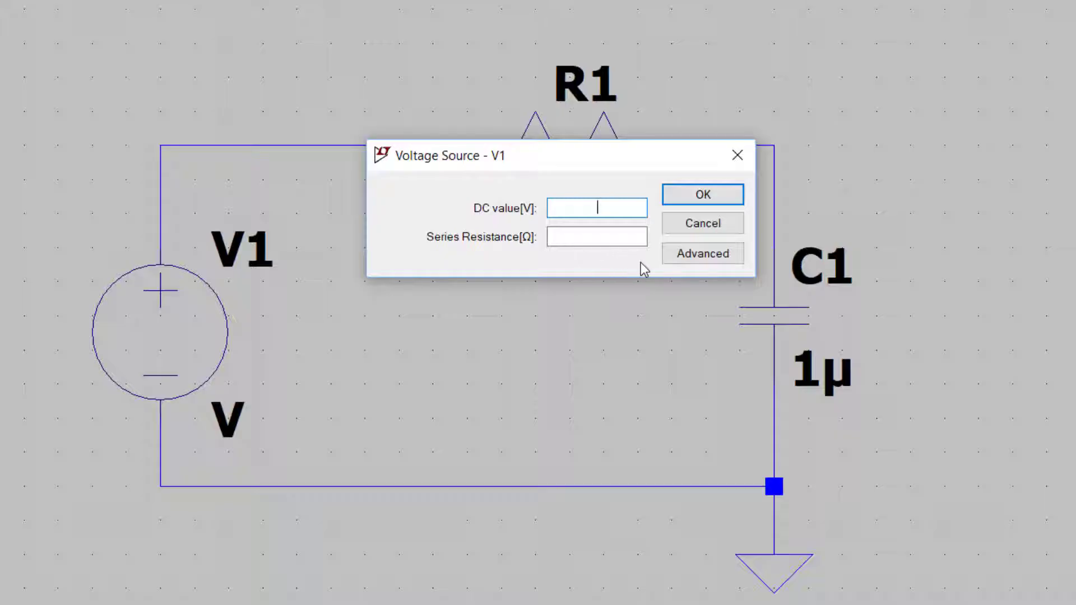
Make V1 a PULSE source with initial voltage 0, on voltage 1 and delay 0
click(702, 263)
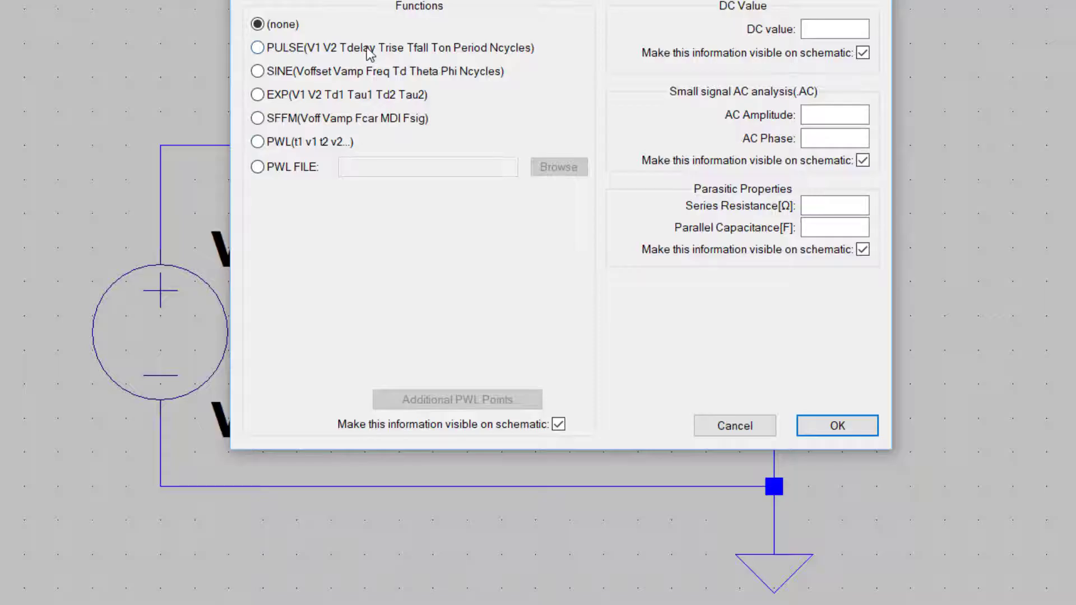
click(257, 48)
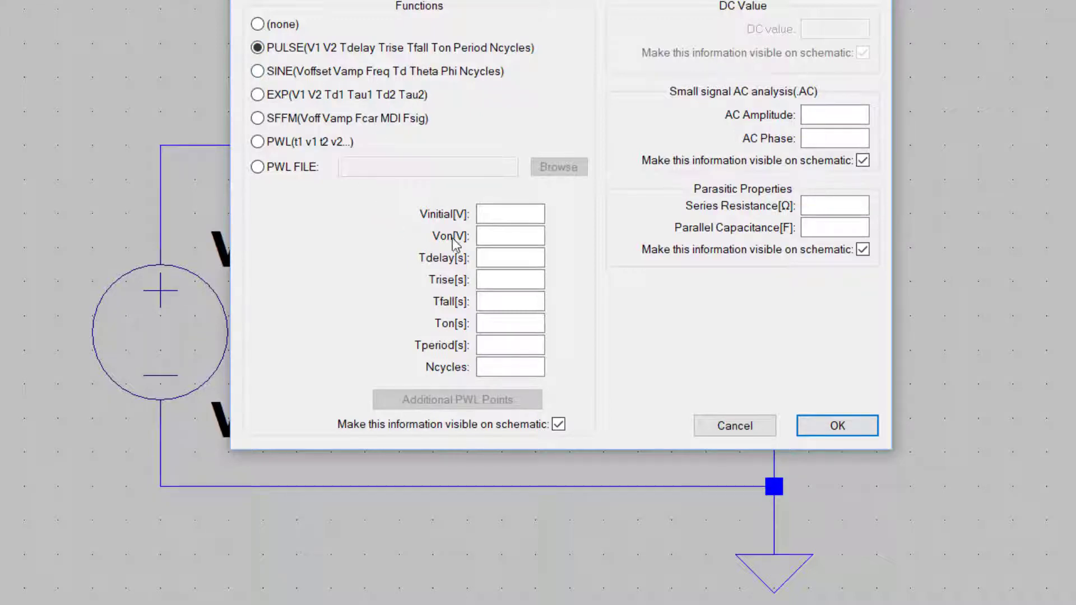
click(502, 214)
text(0)
click(514, 234)
text(1)
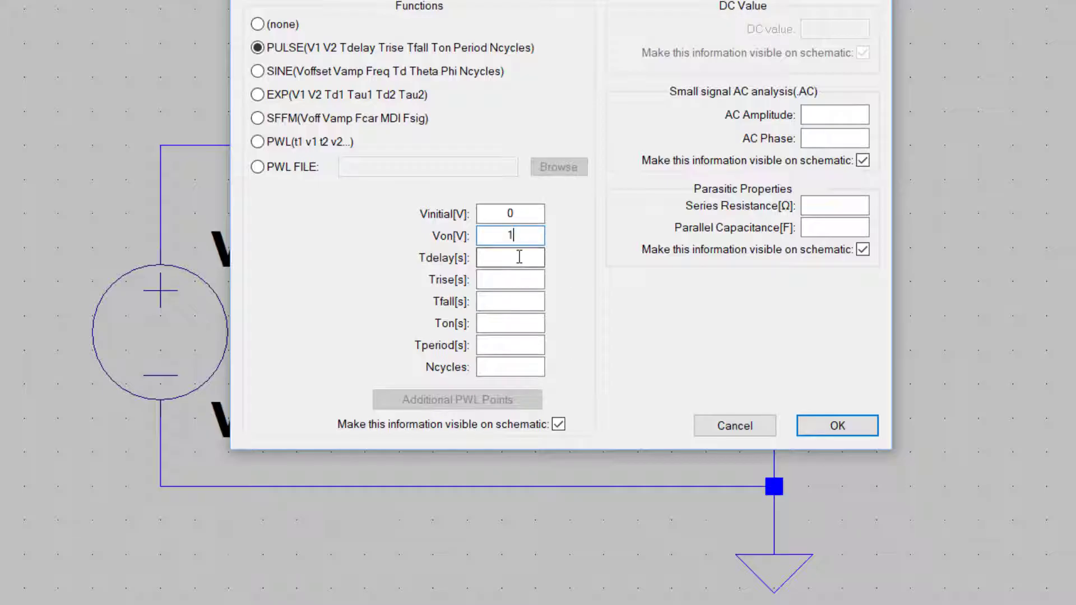
click(520, 257)
text(0)
Enter rise time 1n, fall time 1n, on time 1 and period 2, then apply
click(515, 280)
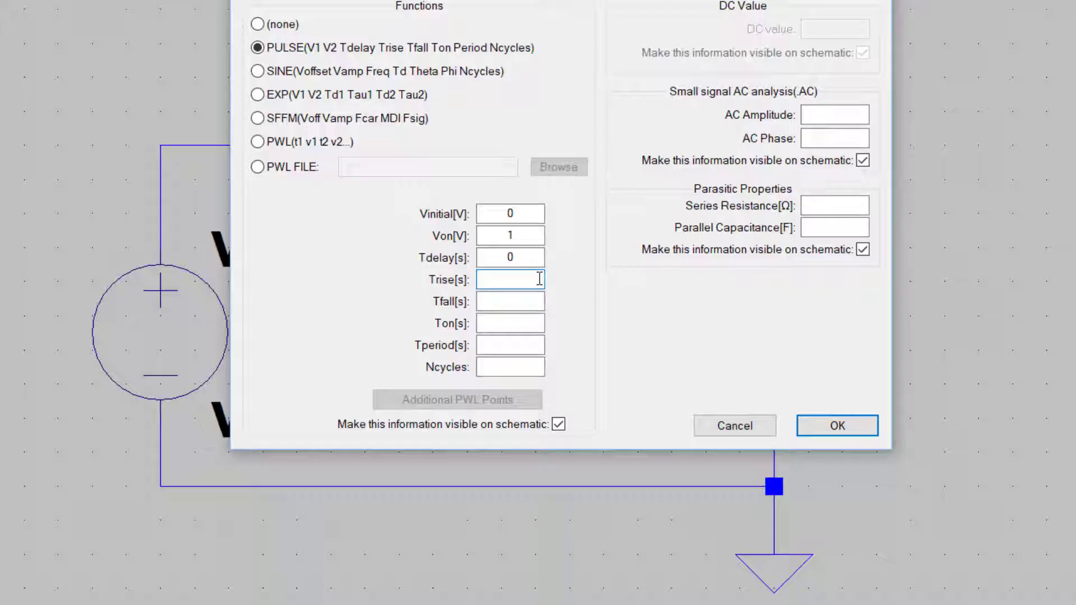
text(1n)
click(539, 301)
text(1n)
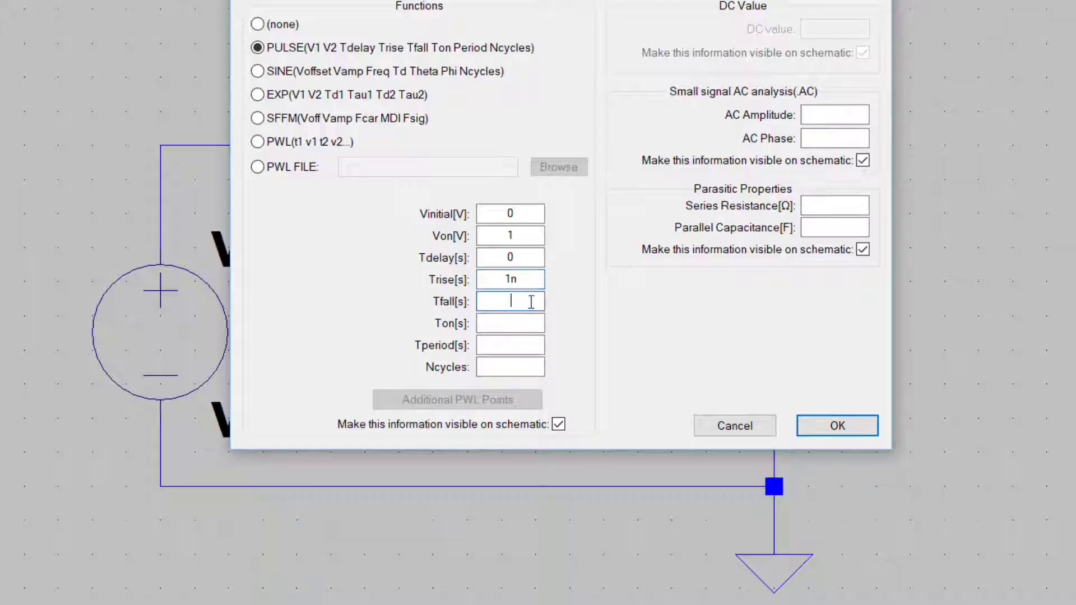
click(523, 323)
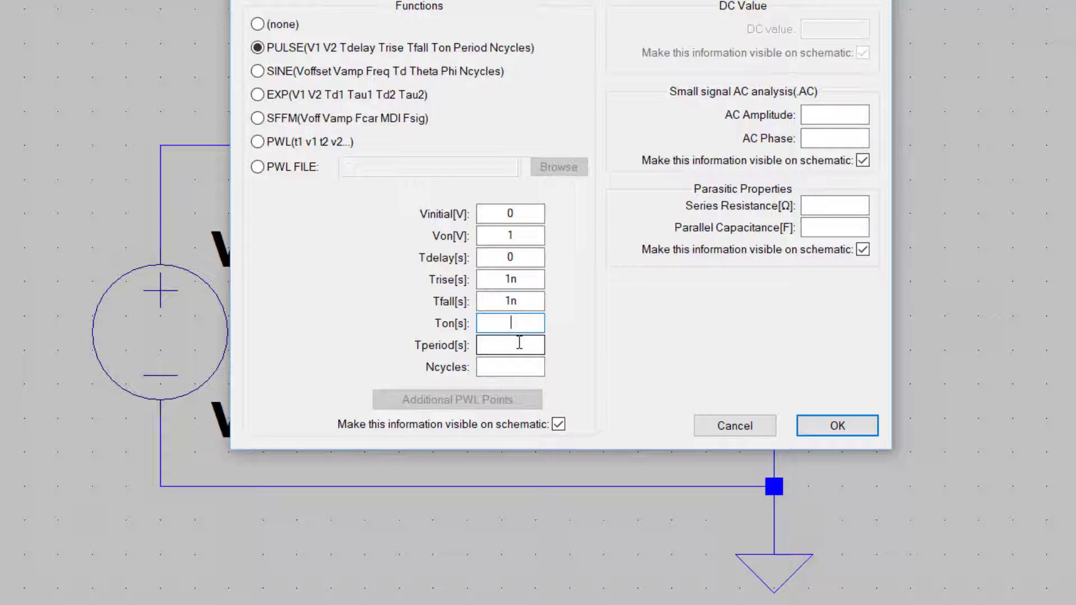
text(1)
click(523, 344)
text(2)
click(845, 426)
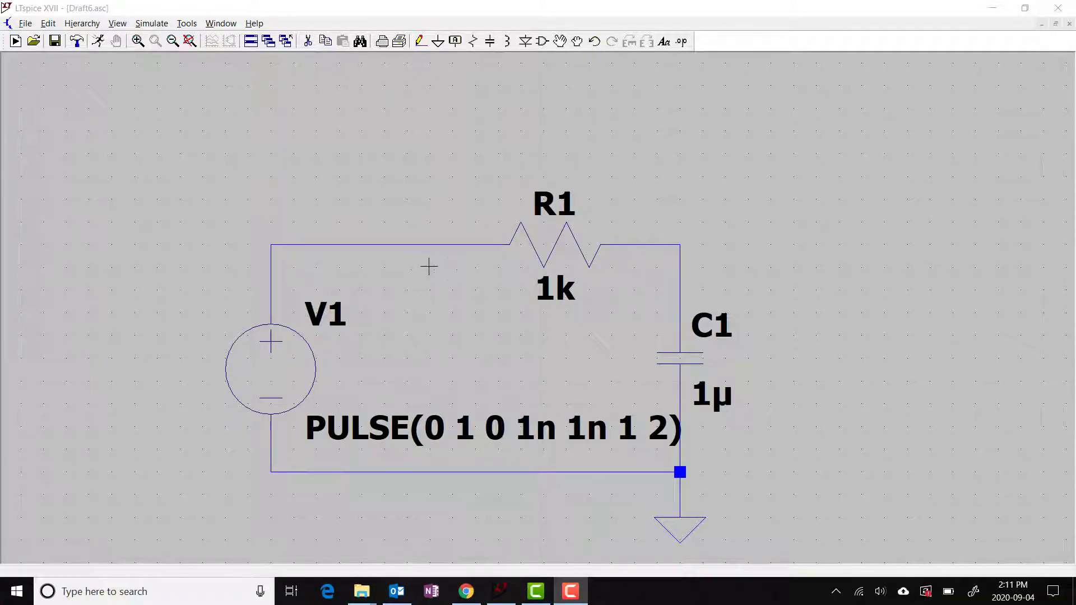
Through Edit > SPICE Analysis, set the Transient stop time to 5m and confirm
click(50, 23)
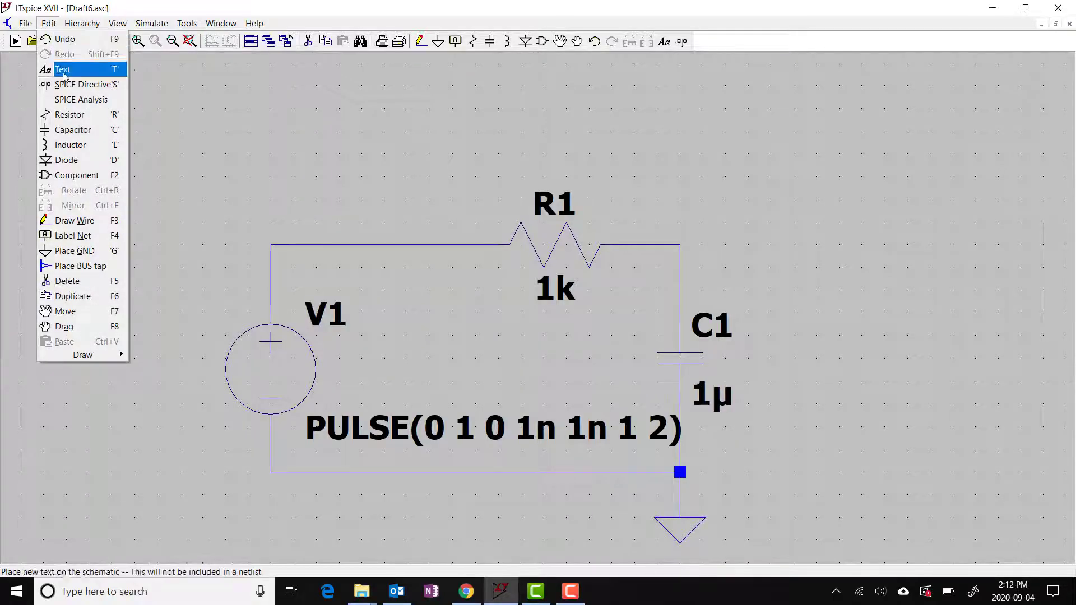
click(71, 102)
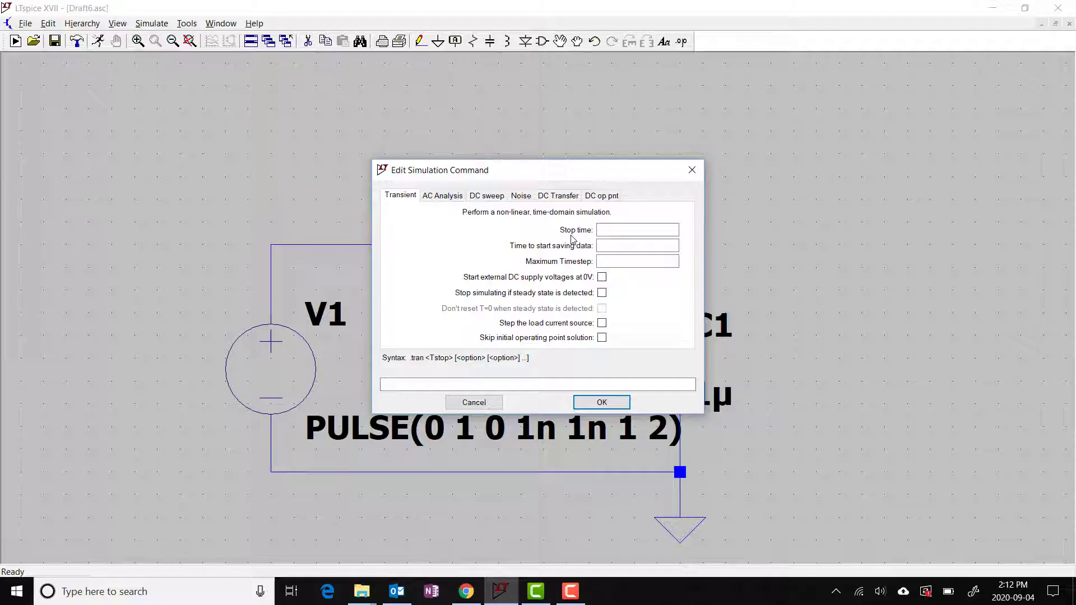
click(601, 232)
text(5m)
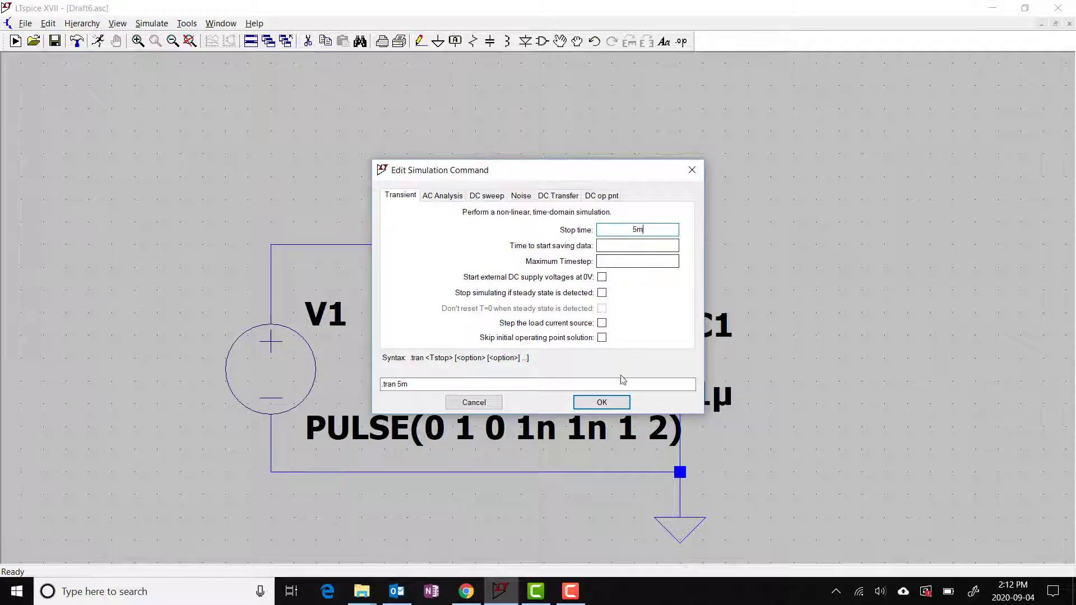
click(608, 404)
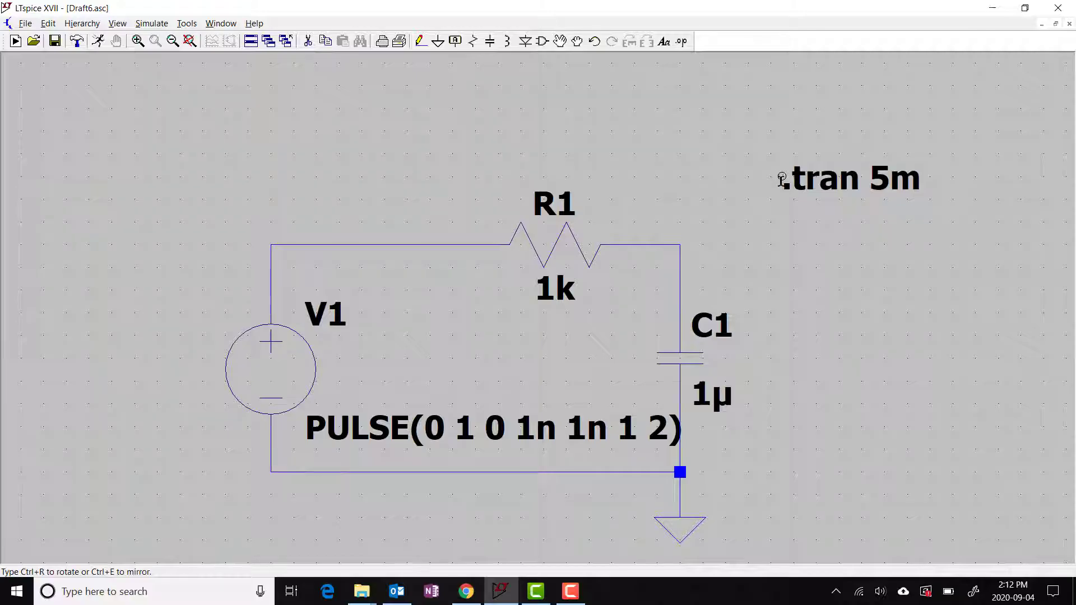
Drop the .tran 5m directive on the canvas to the right of the RC circuit
click(838, 463)
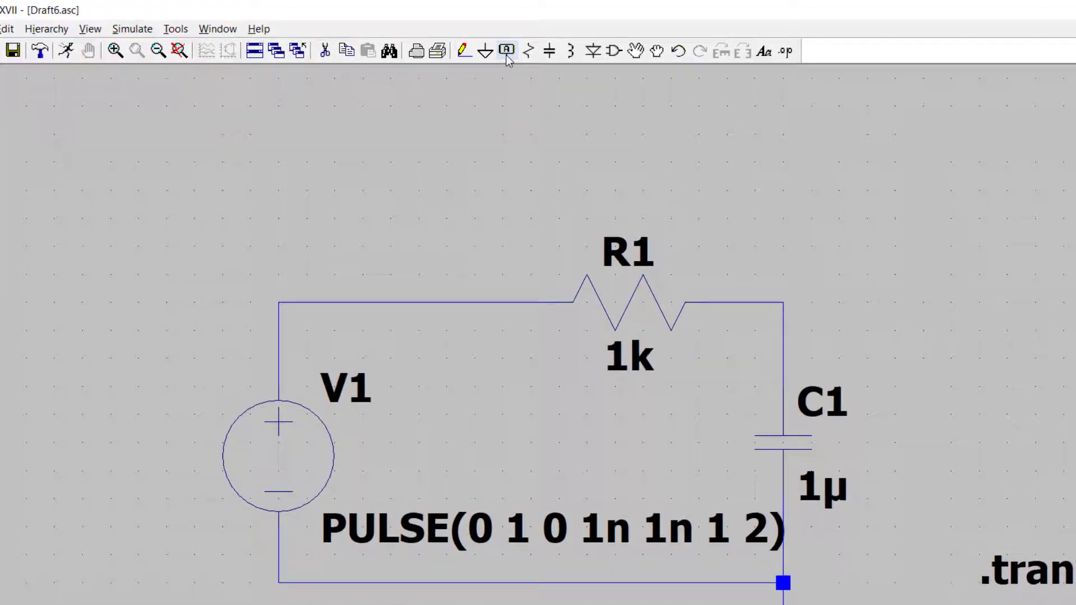
Label the wire between R1 and C1 as vout
click(507, 55)
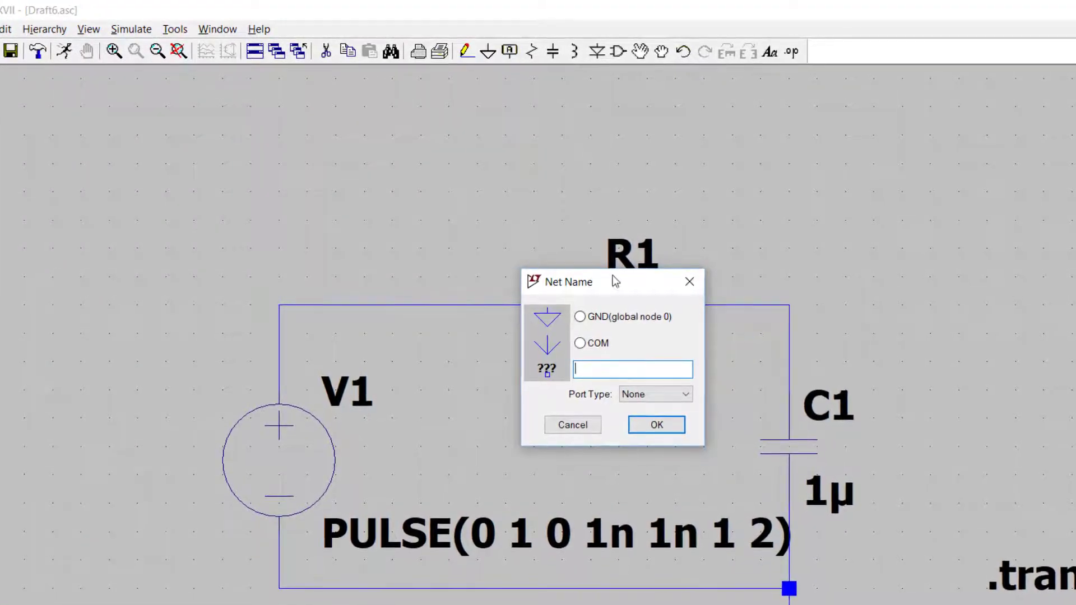
drag(613, 275, 486, 85)
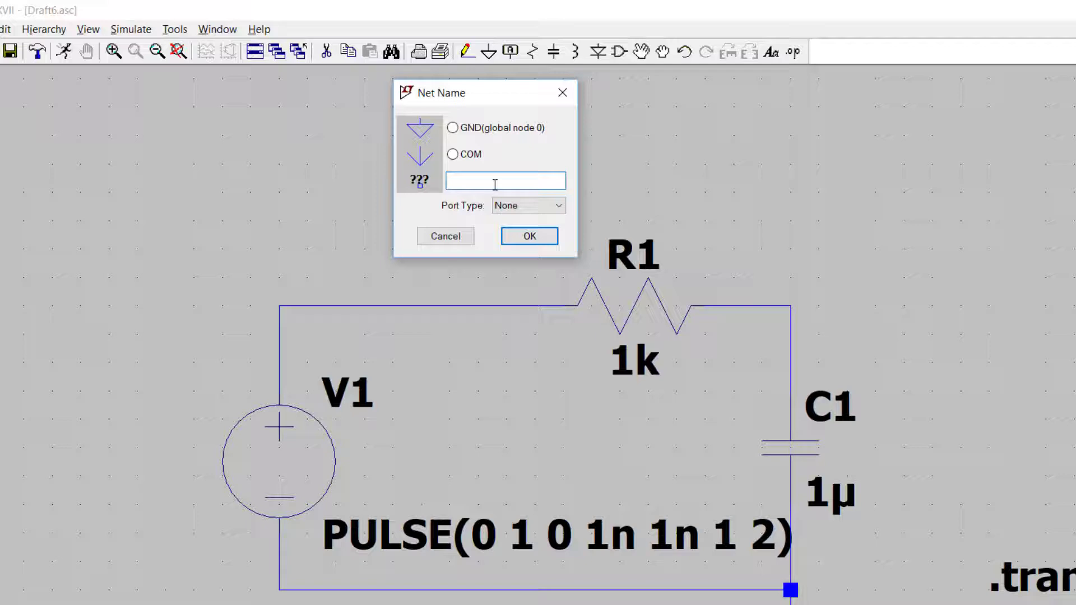
text(vout)
click(530, 238)
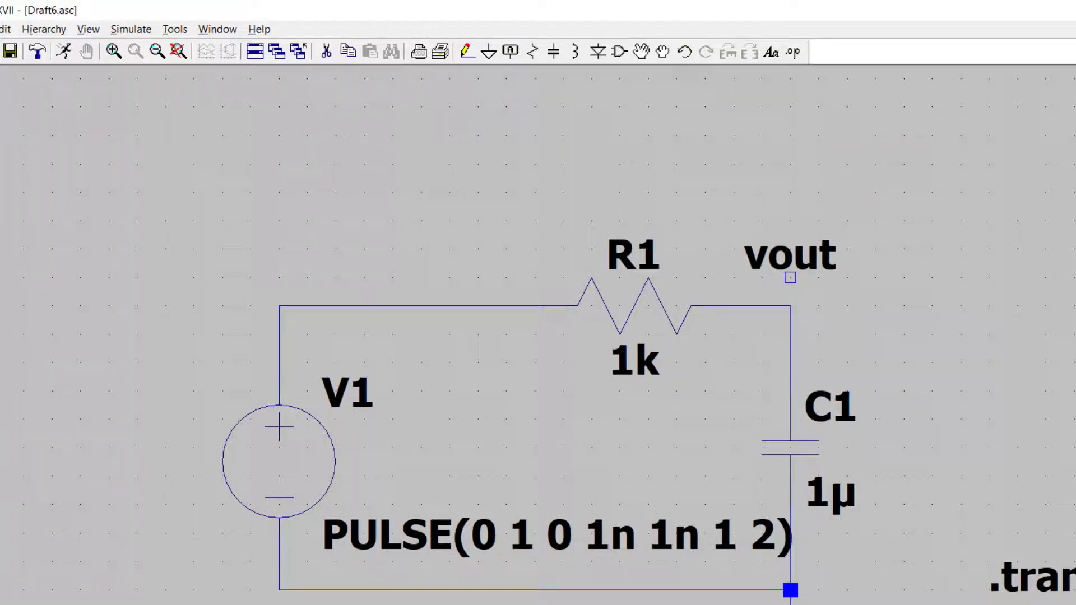
click(762, 306)
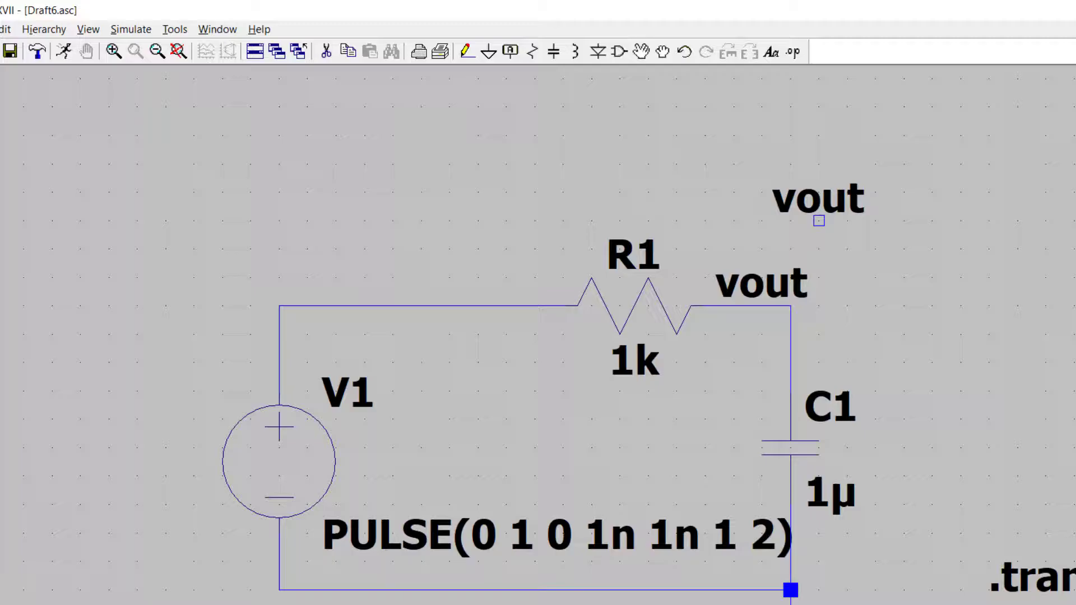
right_click(819, 221)
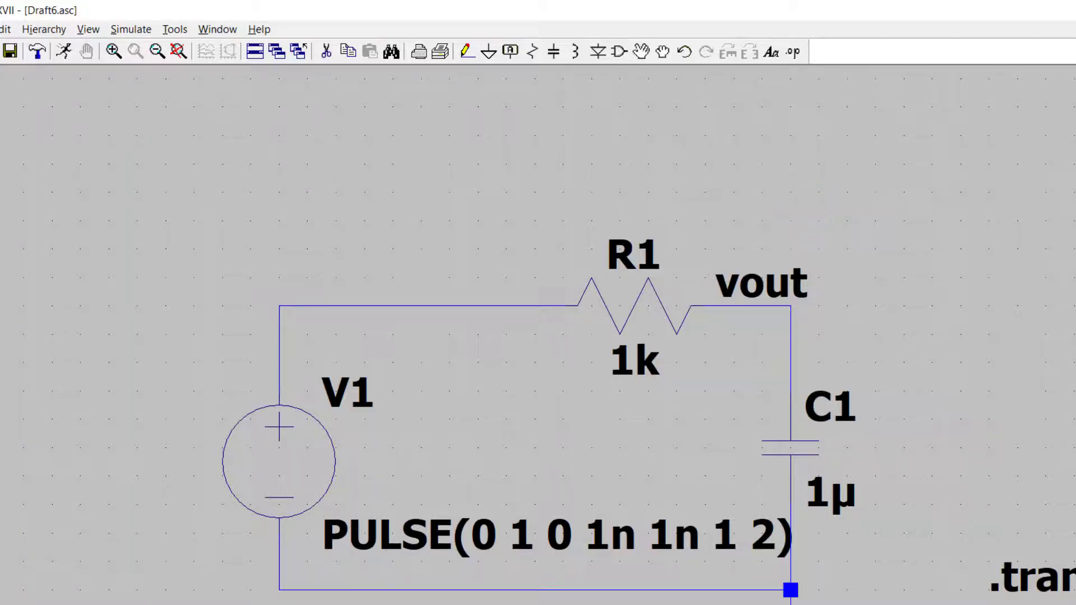
Label the wire between V1 and R1 as vin
click(511, 52)
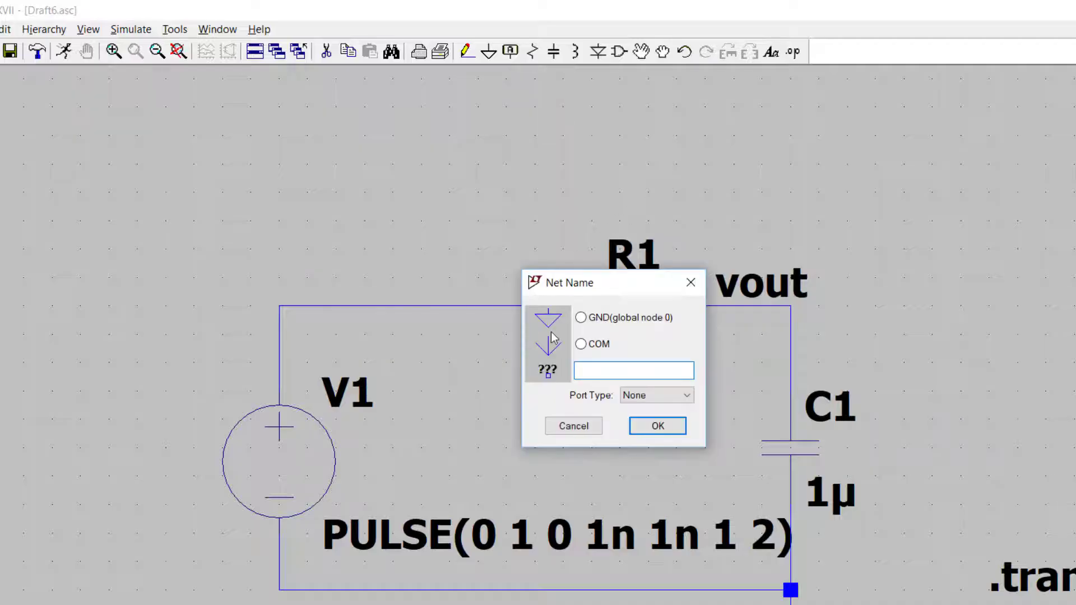
text(vin)
click(654, 429)
click(392, 305)
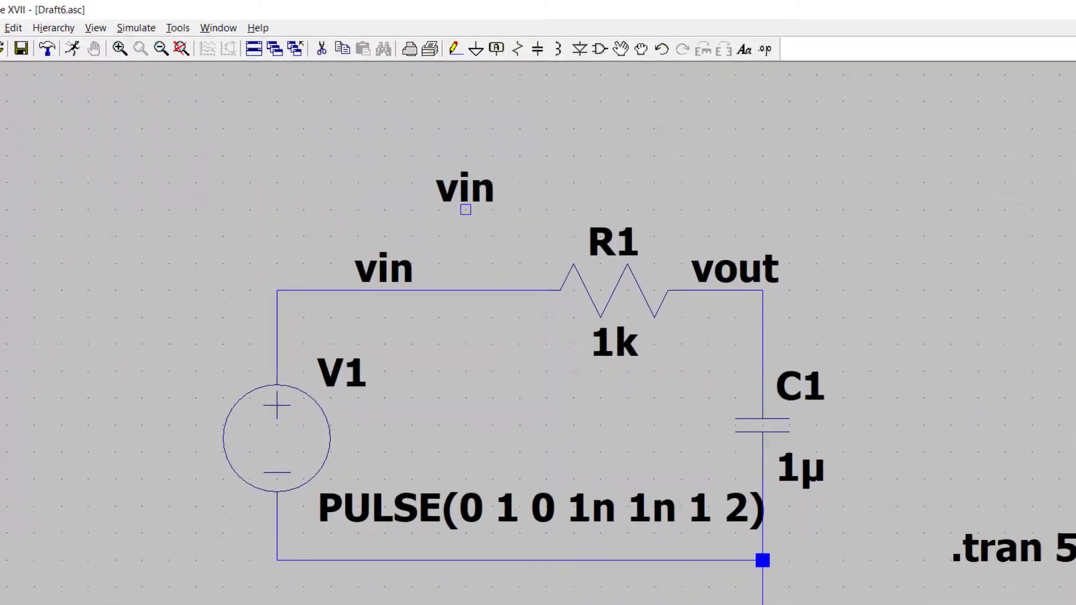
key(Escape)
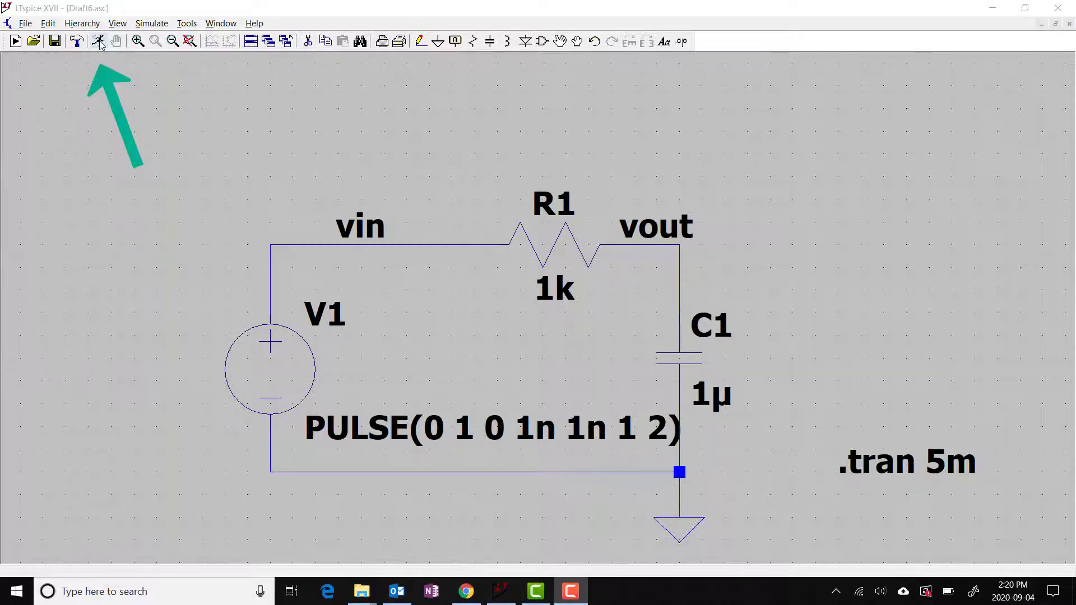
Run the simulation to open the Draft6.raw waveform window
click(98, 41)
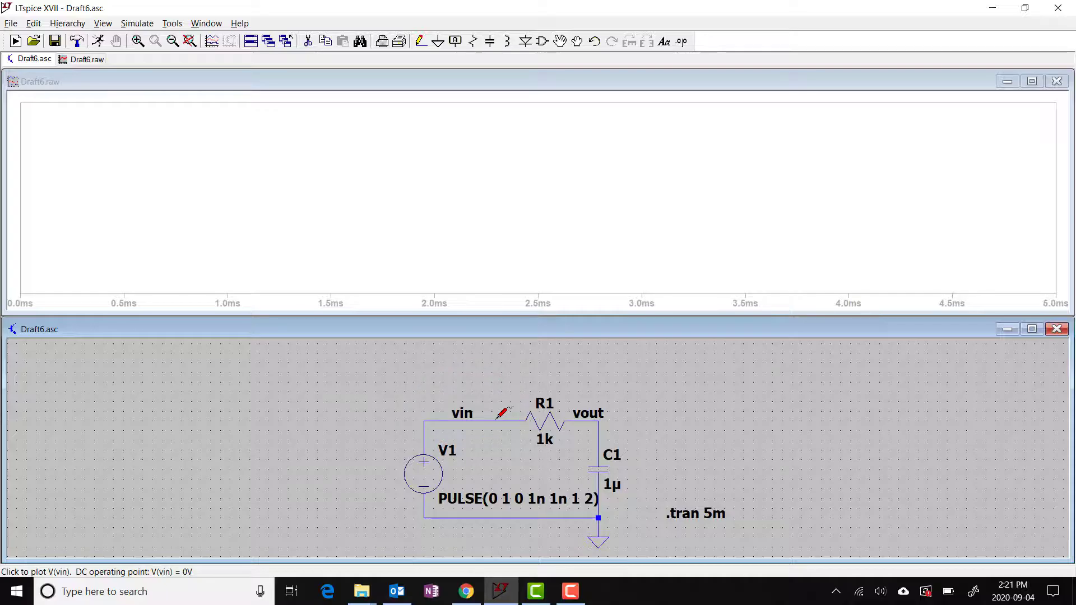
Probe the vin wire, then the vout wire, to add V(vin) and V(vout) traces
click(496, 419)
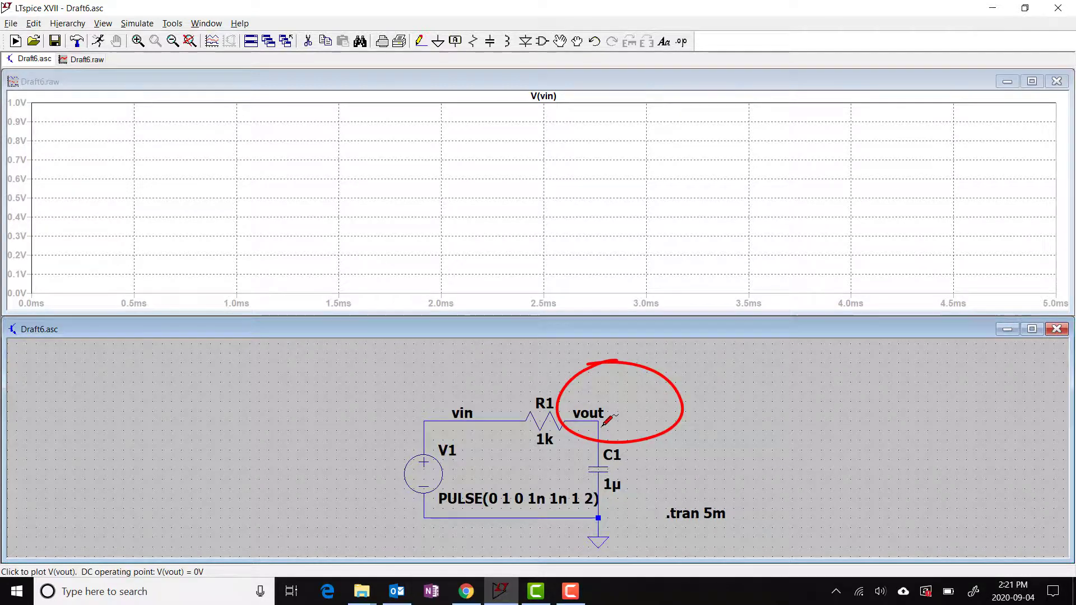
click(604, 425)
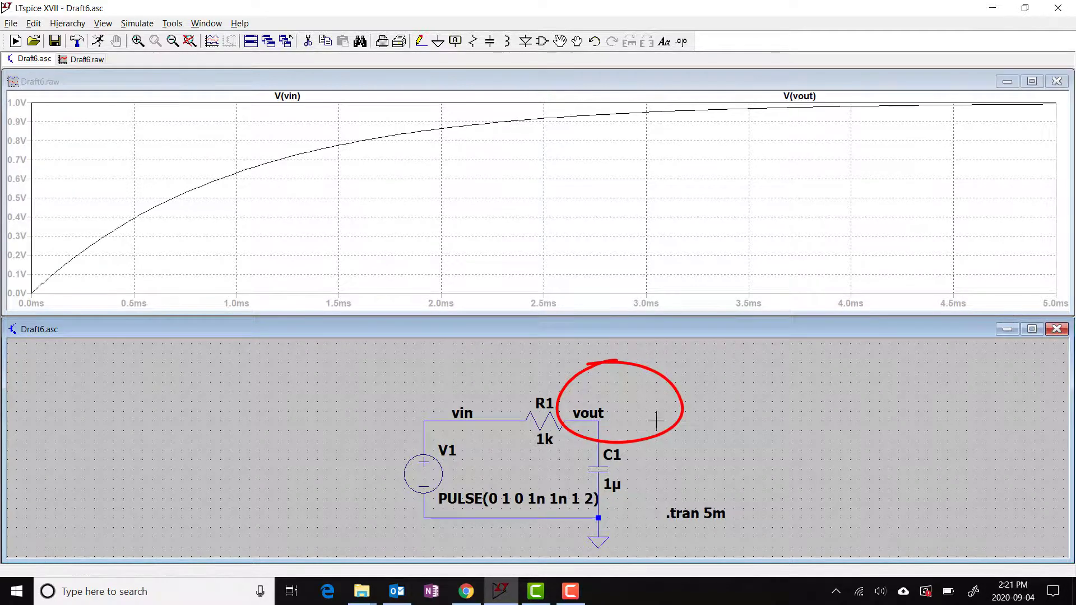
Enlarge the plot and drag the V(vout) cursor to 1 ms, where it reads 631.70231 mV
click(1033, 83)
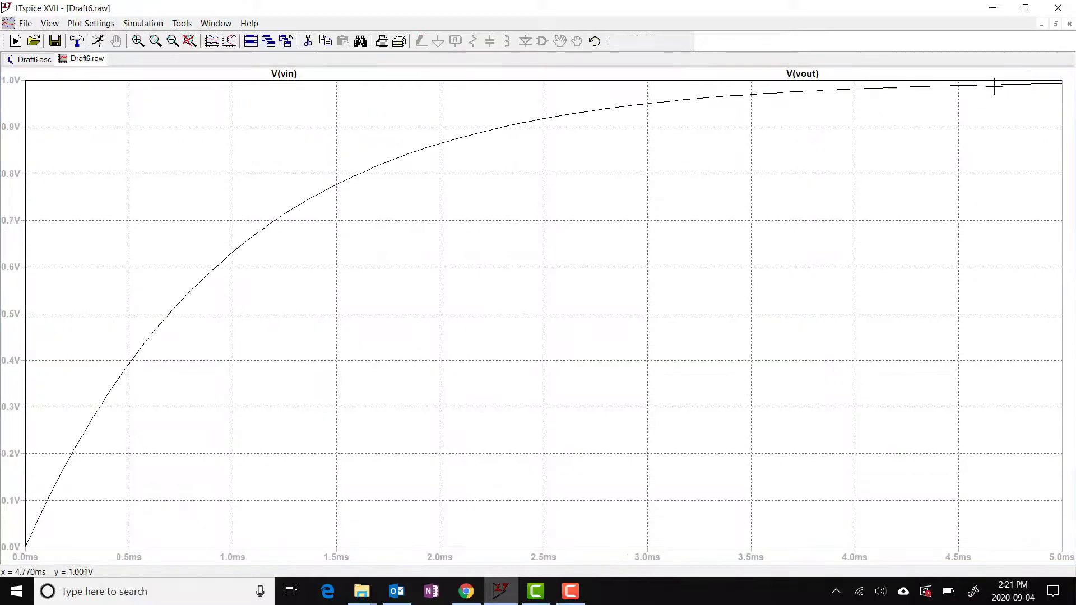
click(820, 73)
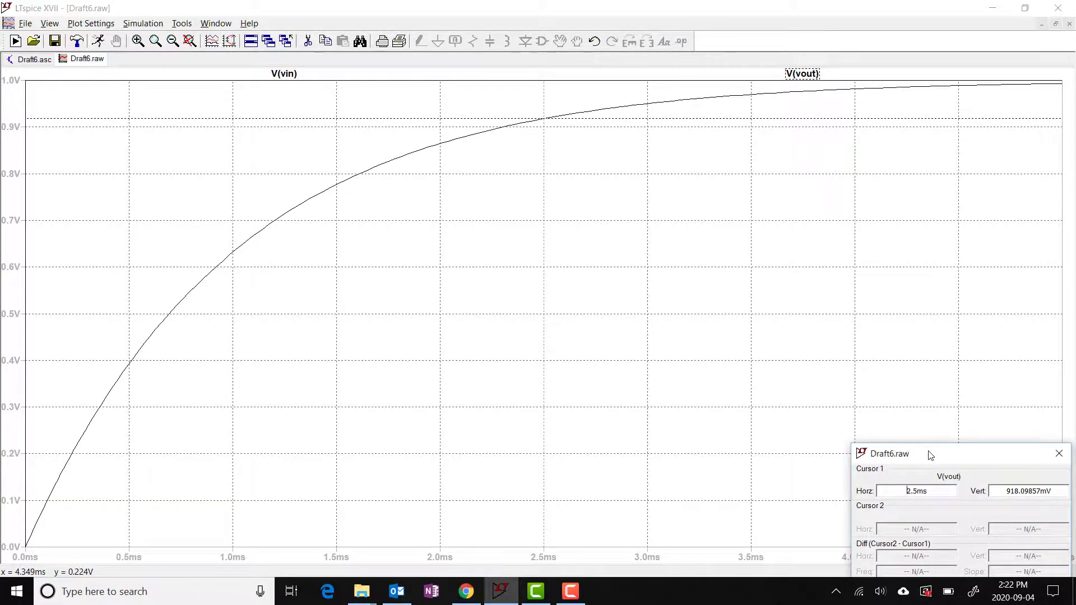
drag(927, 454, 895, 291)
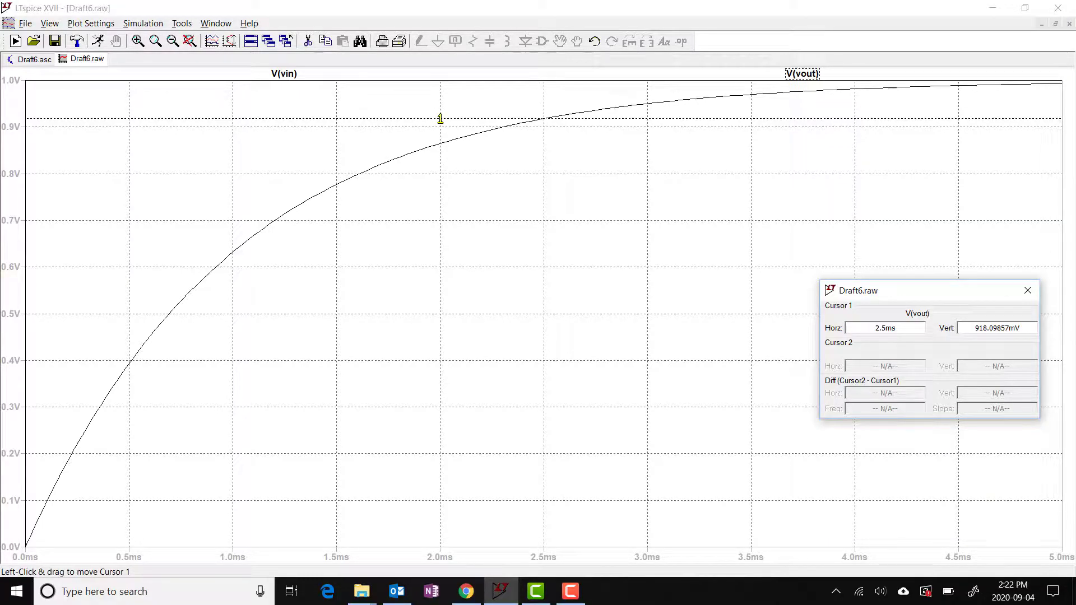
drag(441, 118, 233, 253)
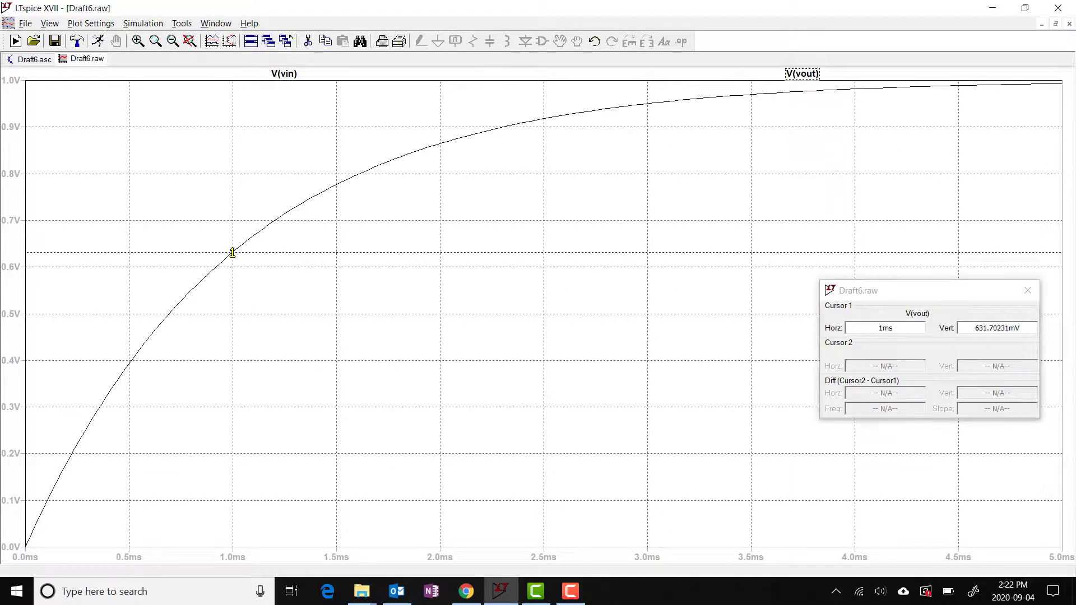